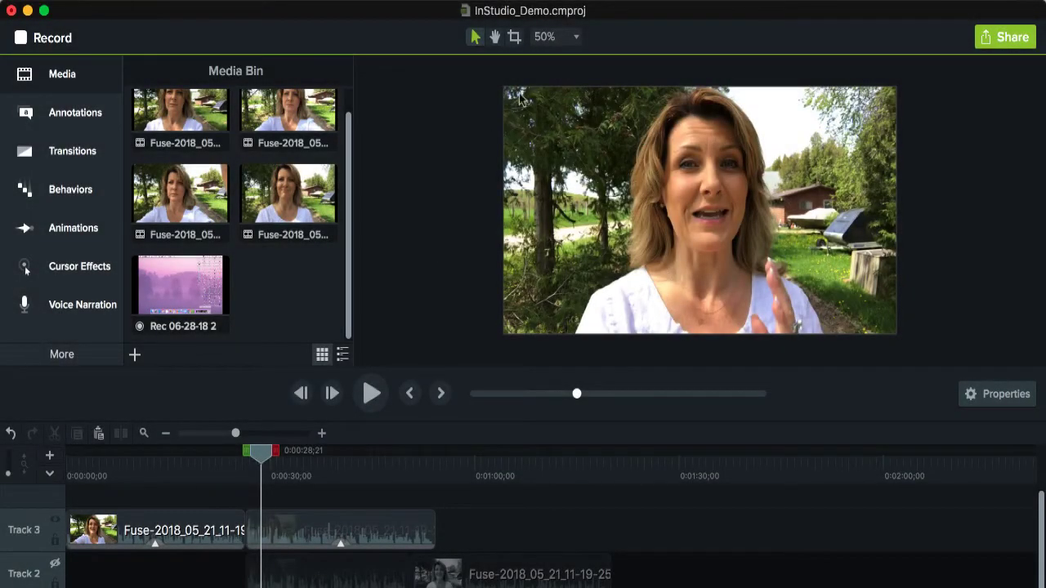
Apply 1080 width and 1920 height in Project Settings with aspect ratio locked, giving 3413 by 1920.
{"action": "left_click", "coordinate": [555, 41]}
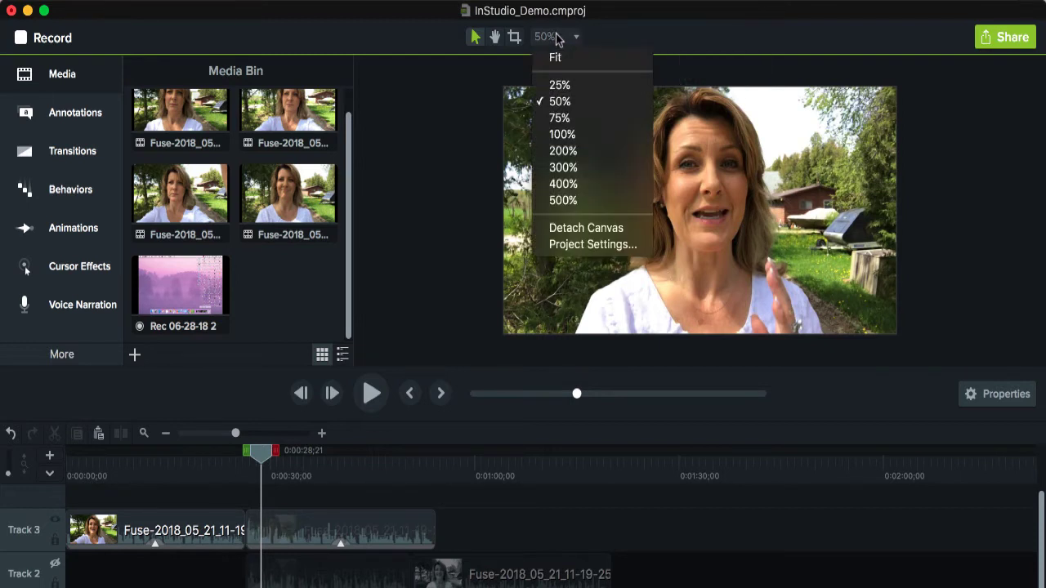
{"action": "left_click", "coordinate": [582, 247]}
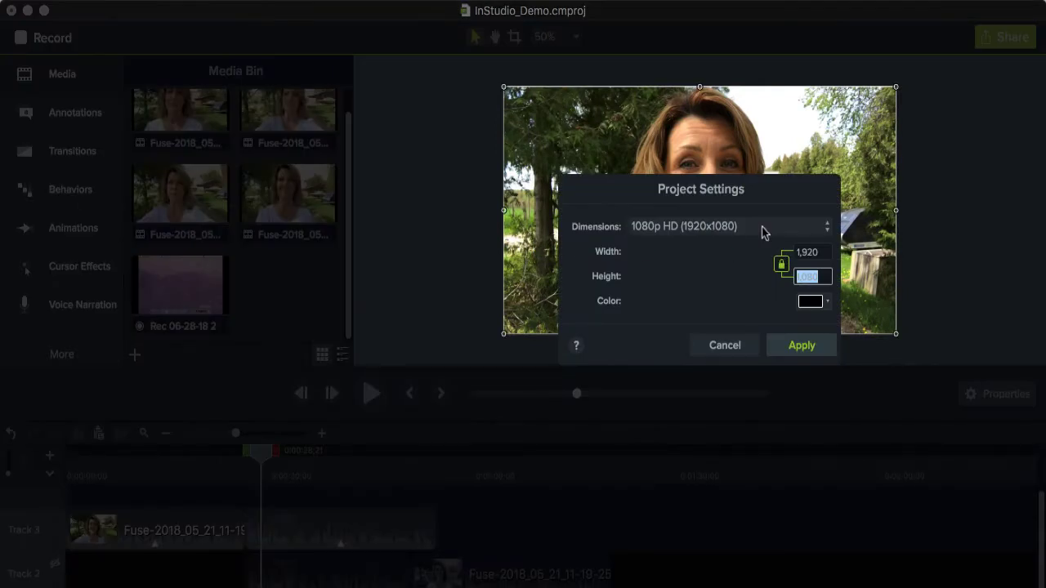
{"action": "left_click", "coordinate": [818, 254]}
{"action": "type", "text": "1080"}
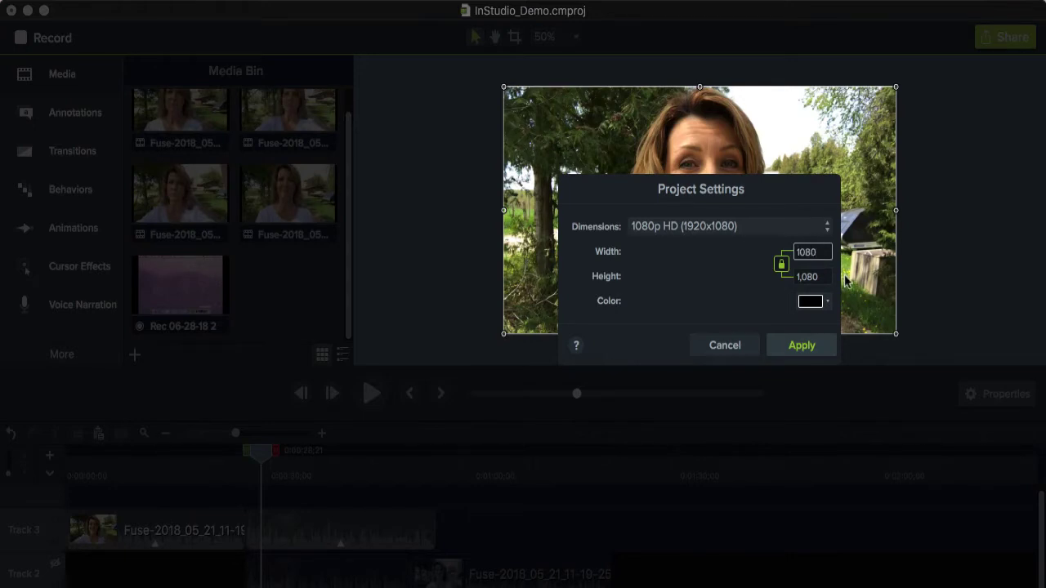
{"action": "left_click", "coordinate": [819, 275]}
{"action": "type", "text": "1920"}
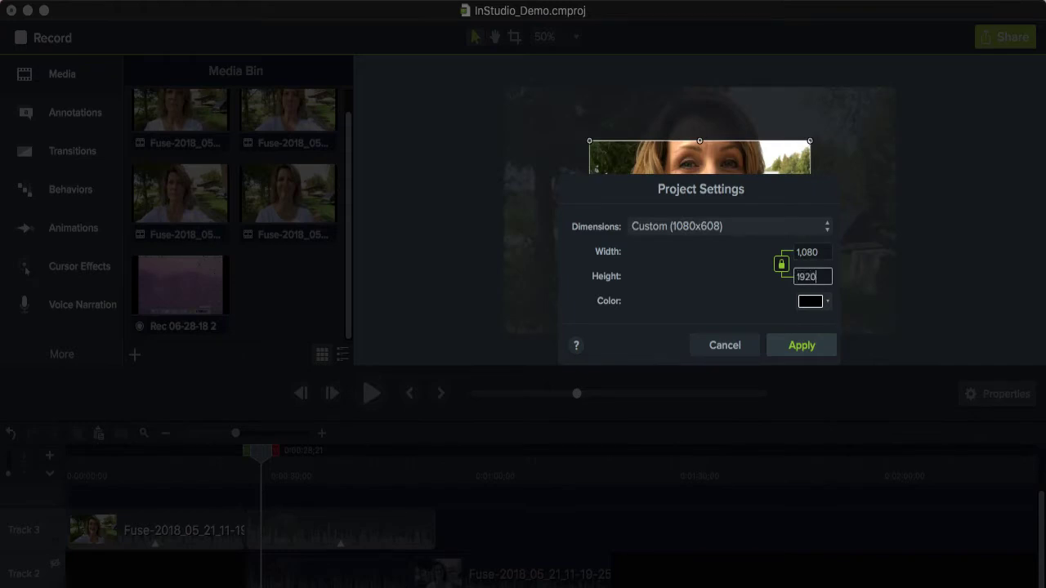
{"action": "left_click", "coordinate": [800, 349]}
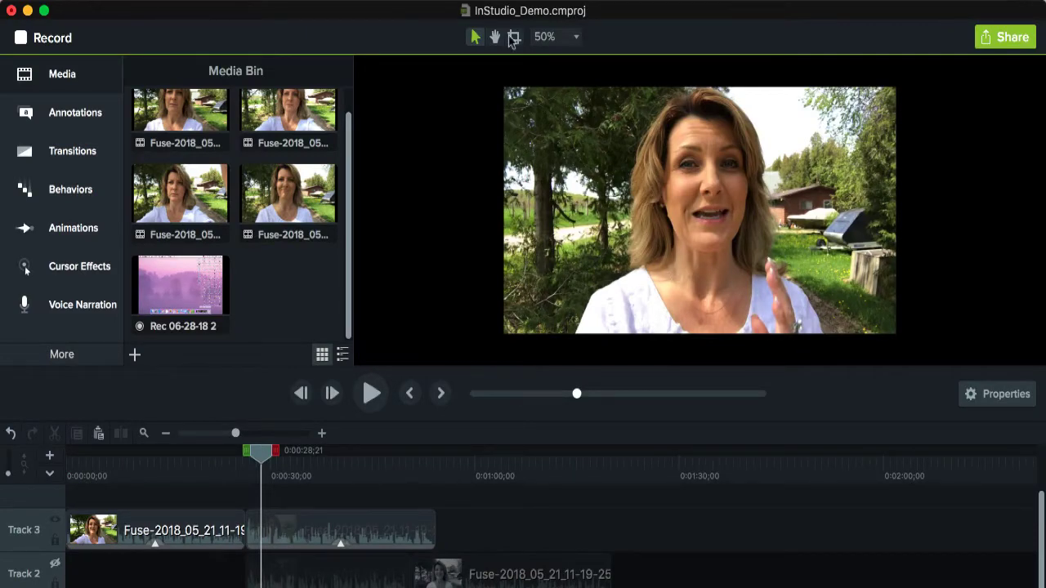
Unlock the aspect ratio and apply a custom 1080 by 1920 portrait project size.
{"action": "left_click", "coordinate": [564, 39]}
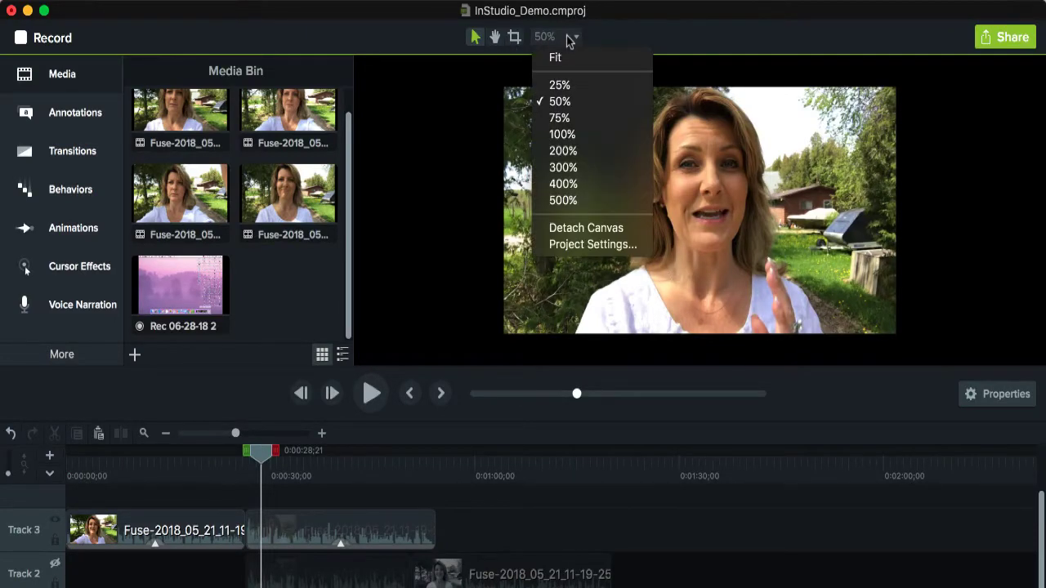
{"action": "left_click", "coordinate": [626, 247]}
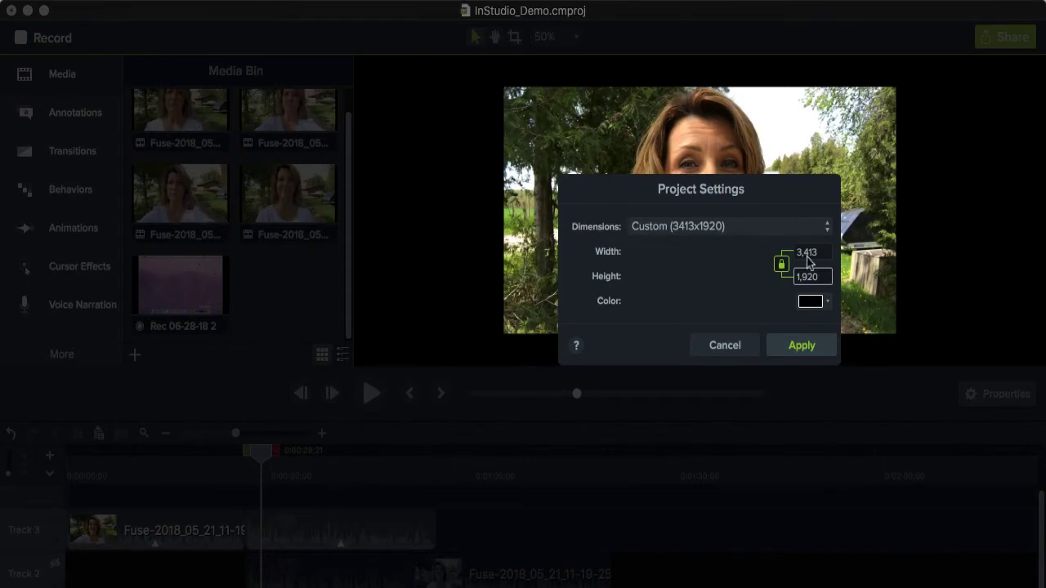
{"action": "left_click", "coordinate": [791, 226]}
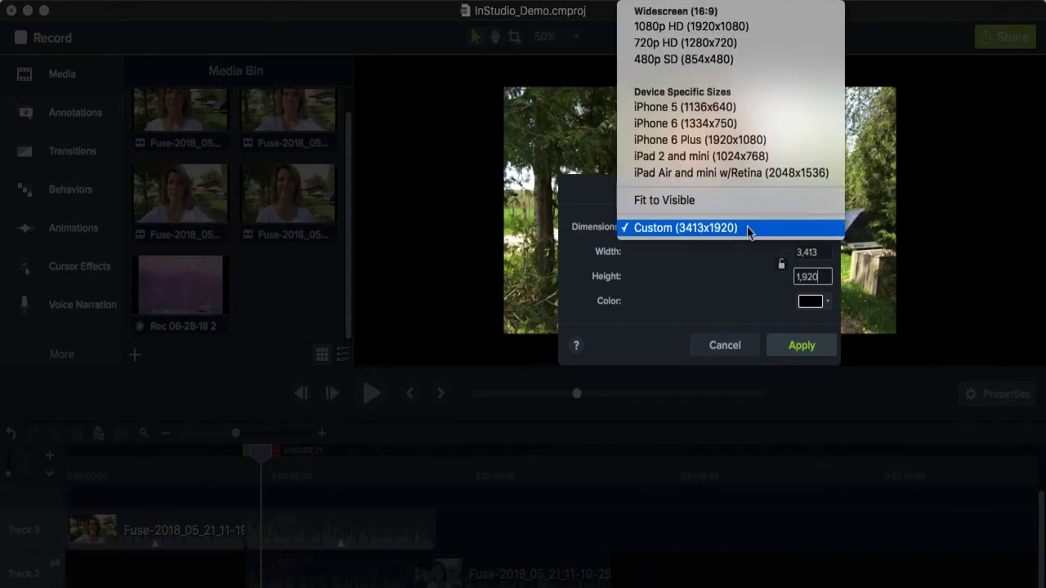
{"action": "left_click", "coordinate": [749, 230]}
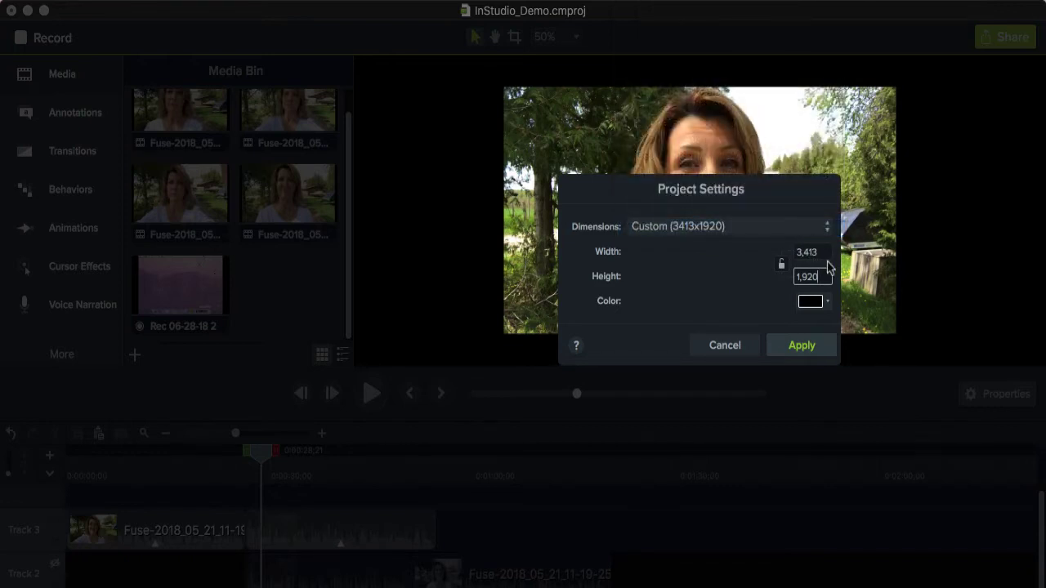
{"action": "left_click", "coordinate": [822, 252]}
{"action": "type", "text": "1080"}
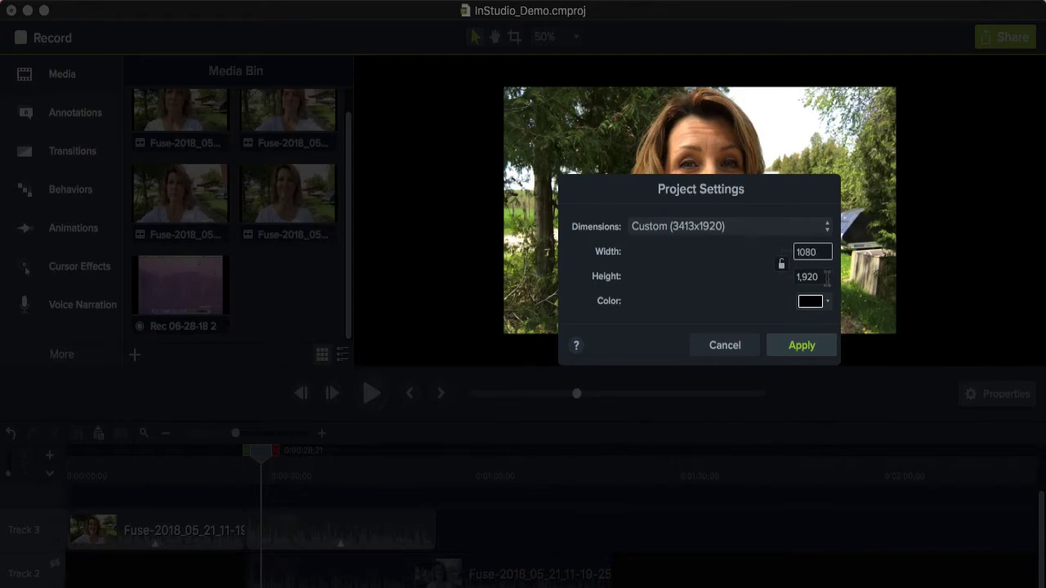
{"action": "left_click", "coordinate": [805, 345]}
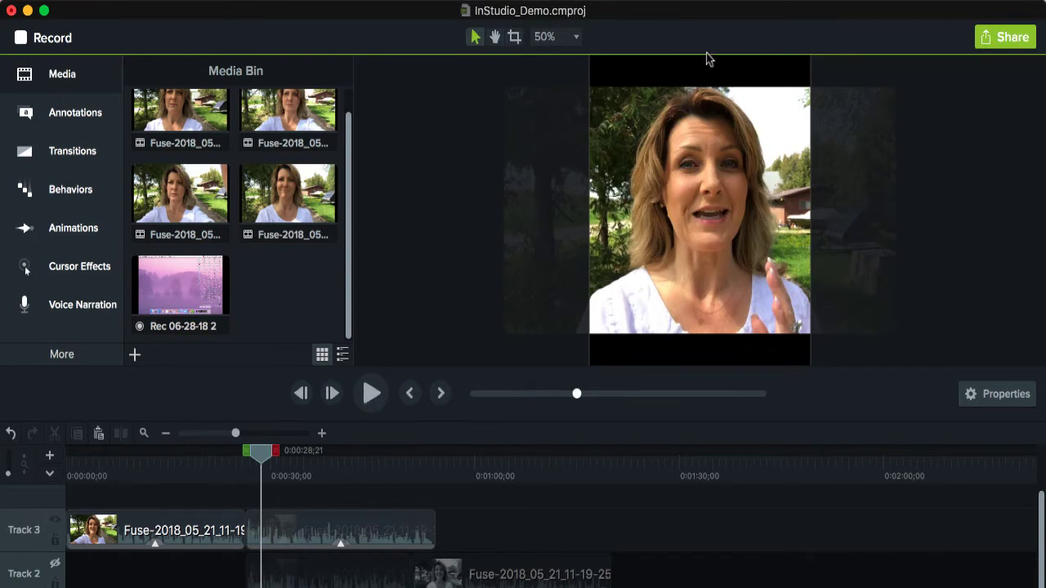
Zoom the canvas to 25% and set the project background colour to white, replacing a briefly sampled magenta.
{"action": "left_click", "coordinate": [564, 40]}
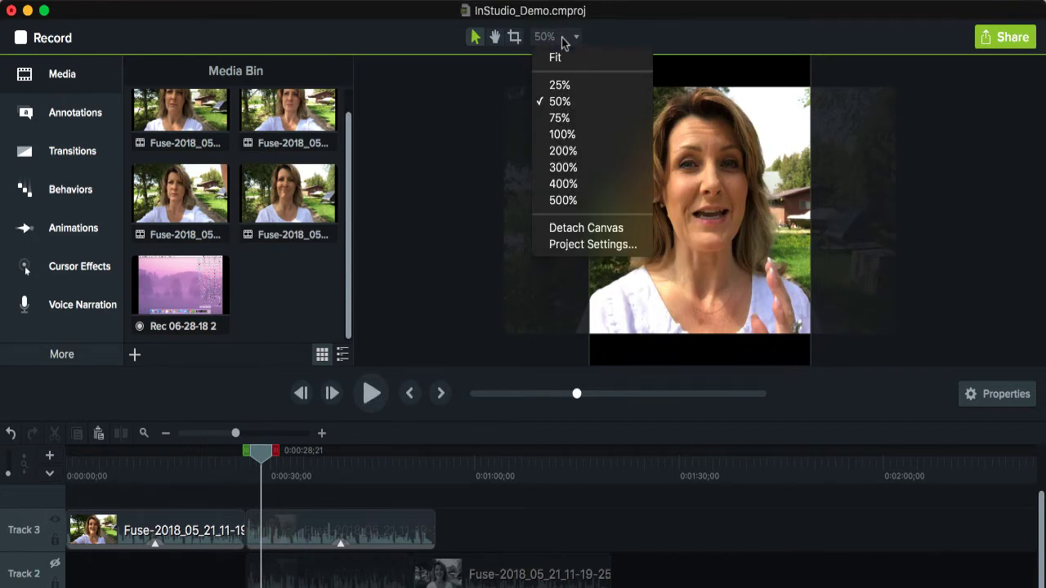
{"action": "left_click", "coordinate": [560, 85]}
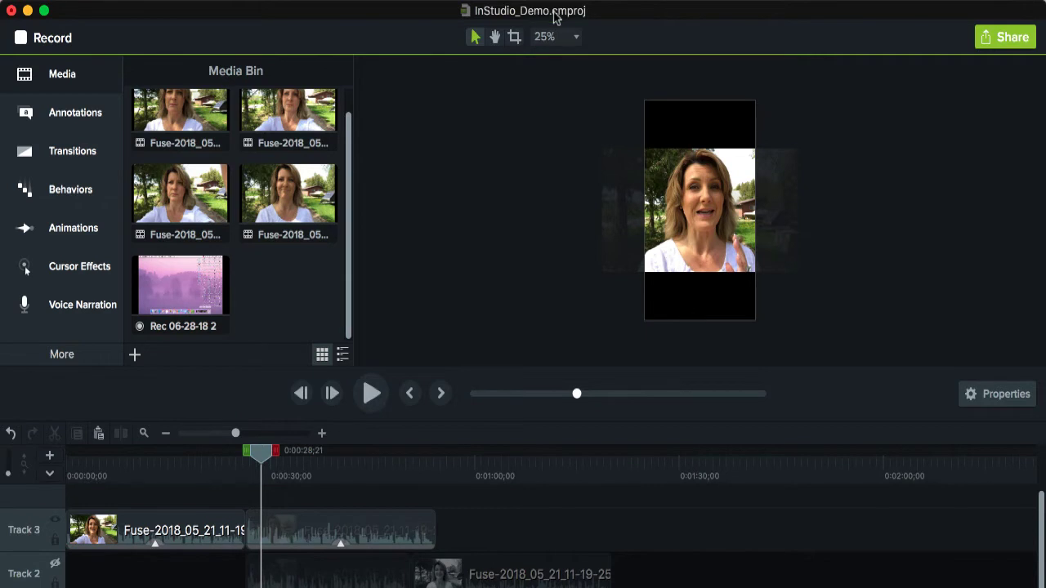
{"action": "left_click", "coordinate": [575, 38]}
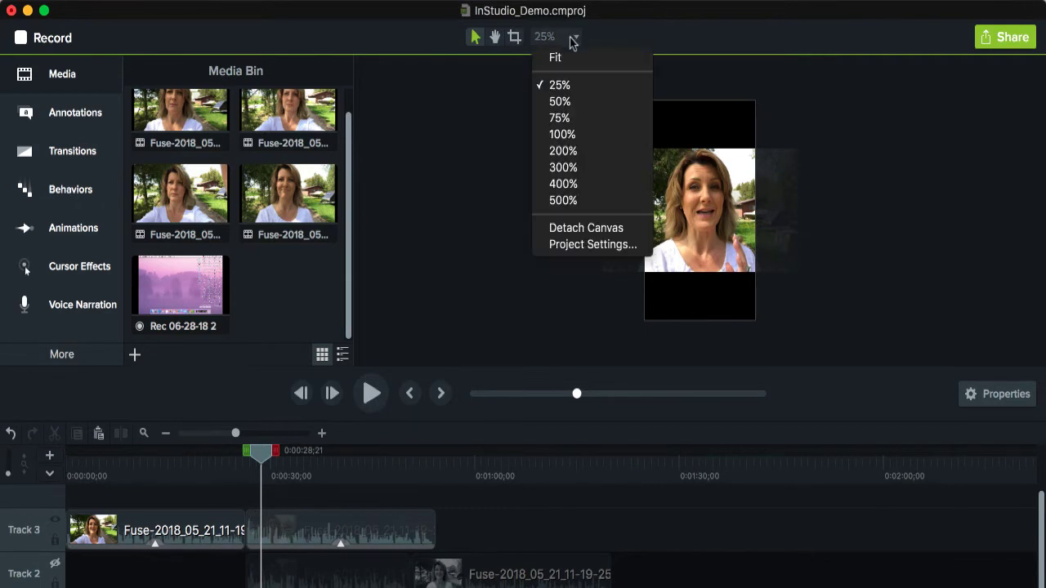
{"action": "left_click", "coordinate": [581, 248]}
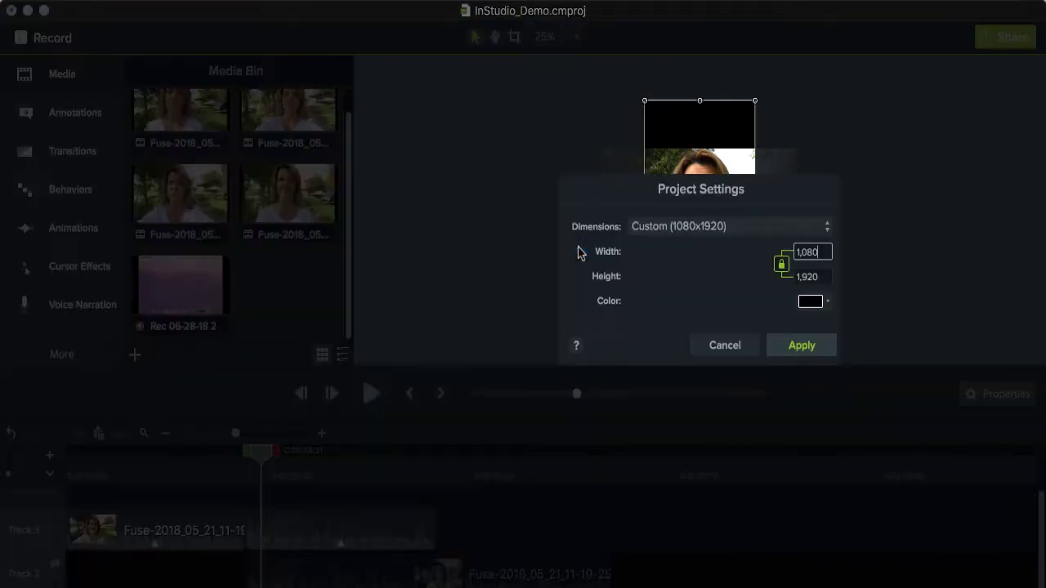
{"action": "left_click", "coordinate": [810, 303]}
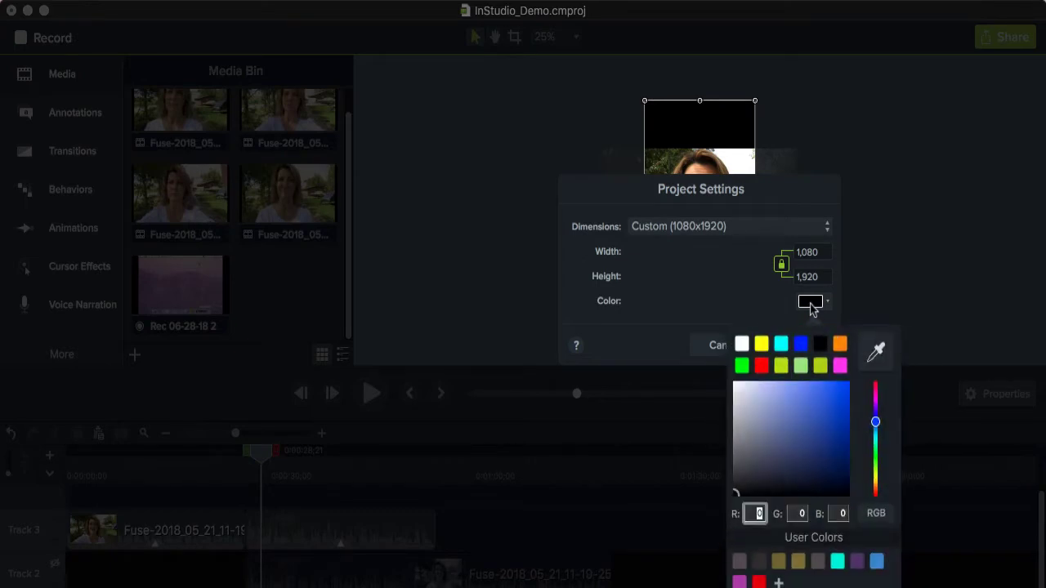
{"action": "left_click", "coordinate": [877, 353]}
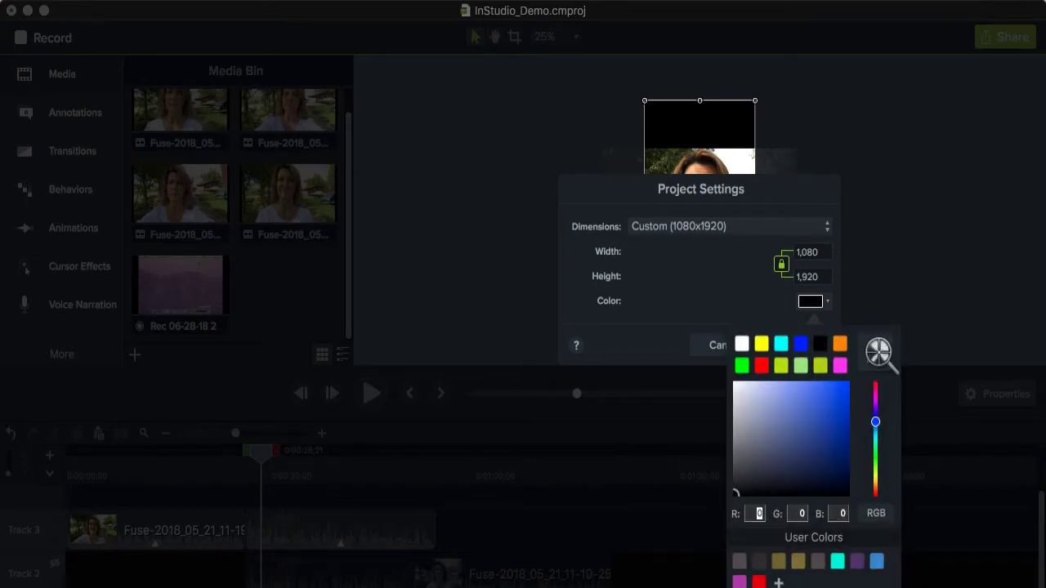
{"action": "left_click", "coordinate": [836, 370]}
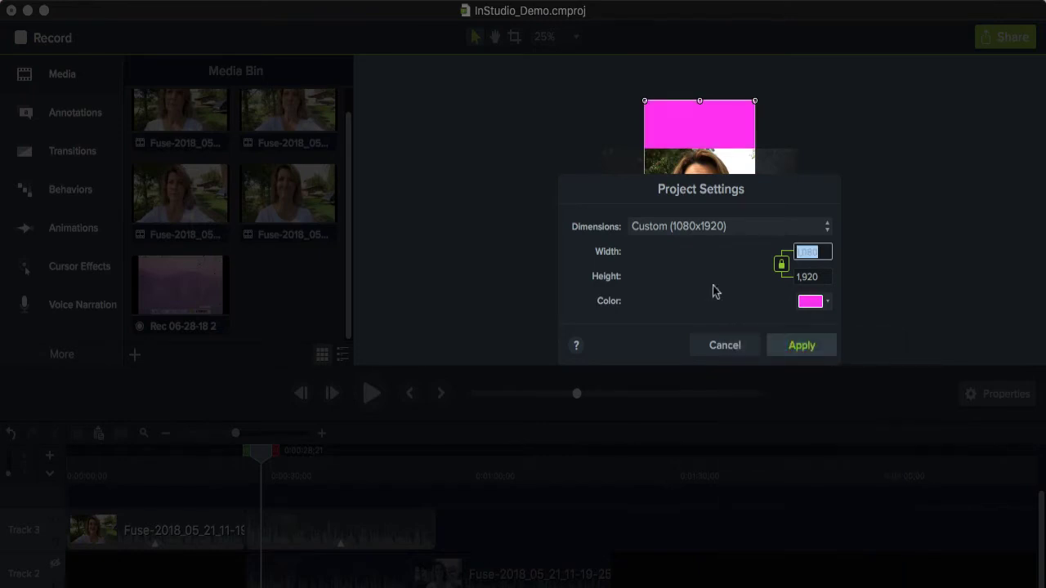
{"action": "left_click", "coordinate": [809, 304]}
{"action": "left_click", "coordinate": [742, 344]}
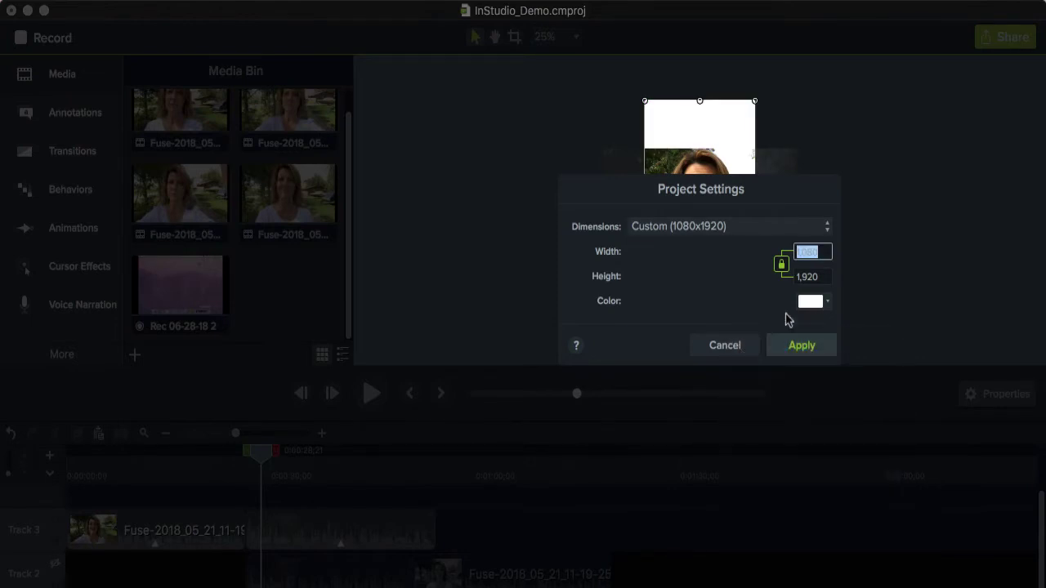
{"action": "left_click", "coordinate": [801, 346]}
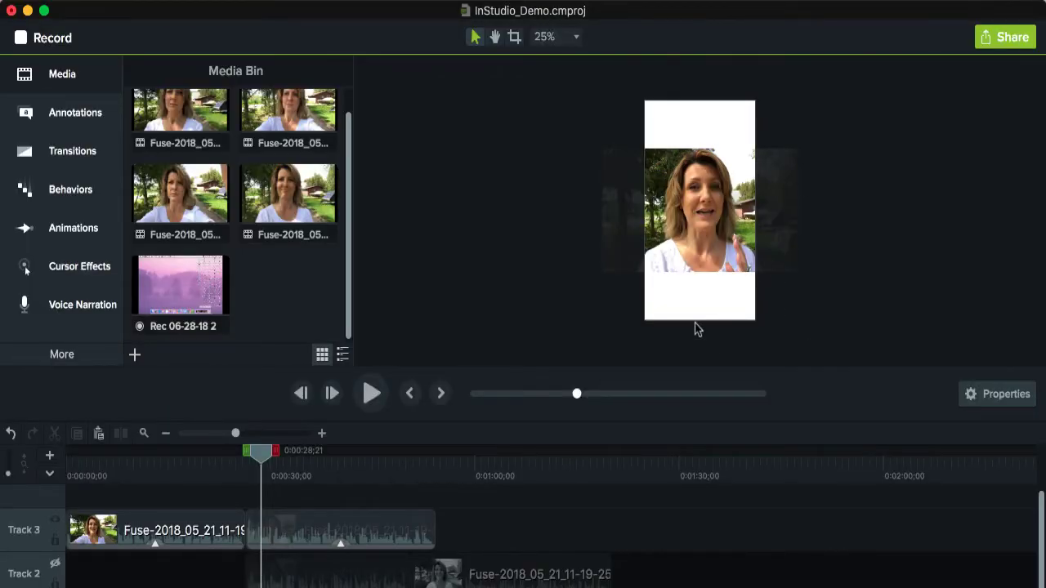
Export the project as an MP4 named InStudio_Demo.mp4 to the Desktop using Share > Local File.
{"action": "left_click", "coordinate": [1018, 46]}
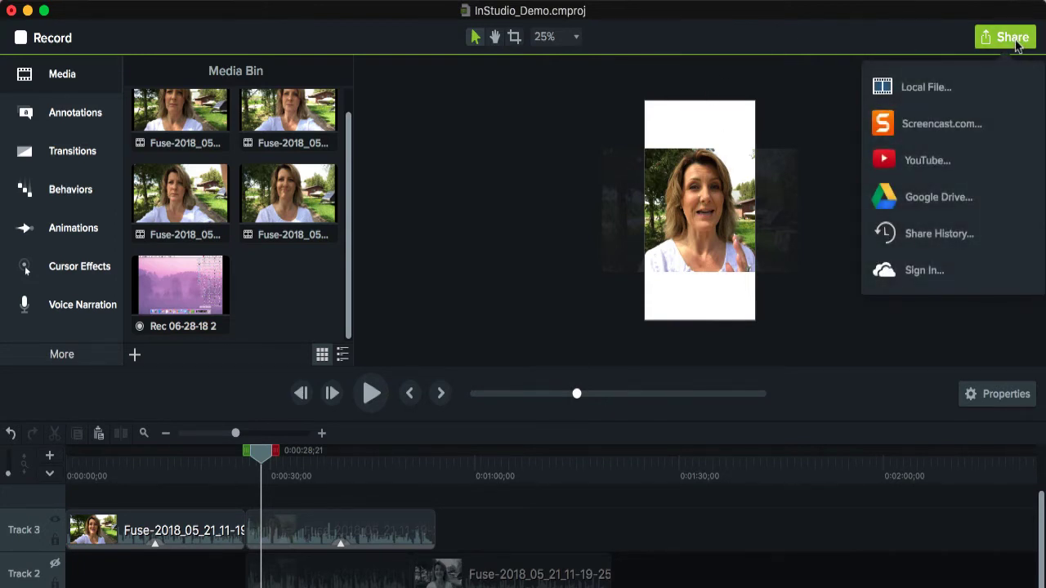
{"action": "left_click", "coordinate": [940, 85]}
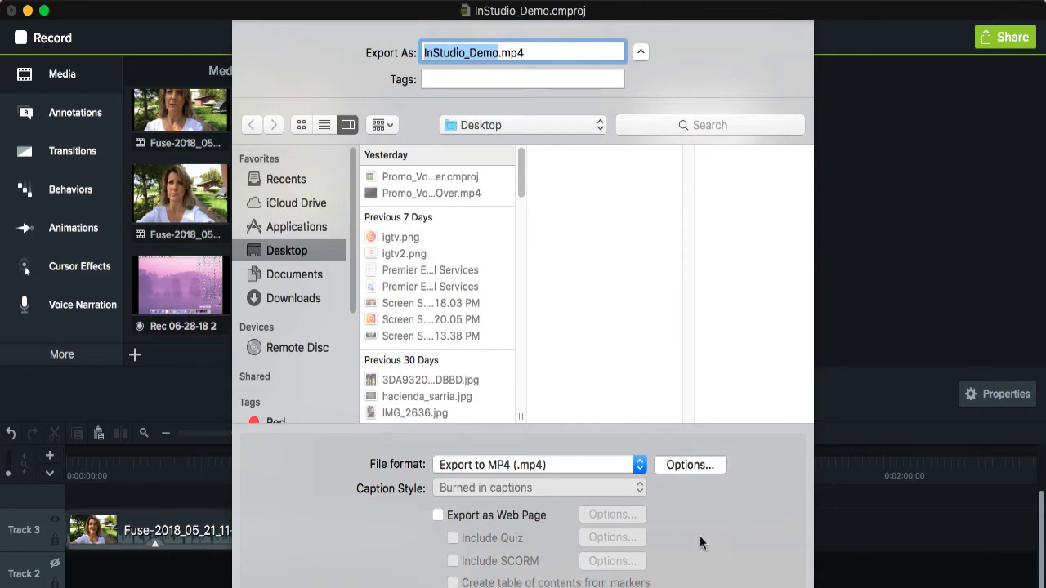
{"action": "key", "text": "Return"}
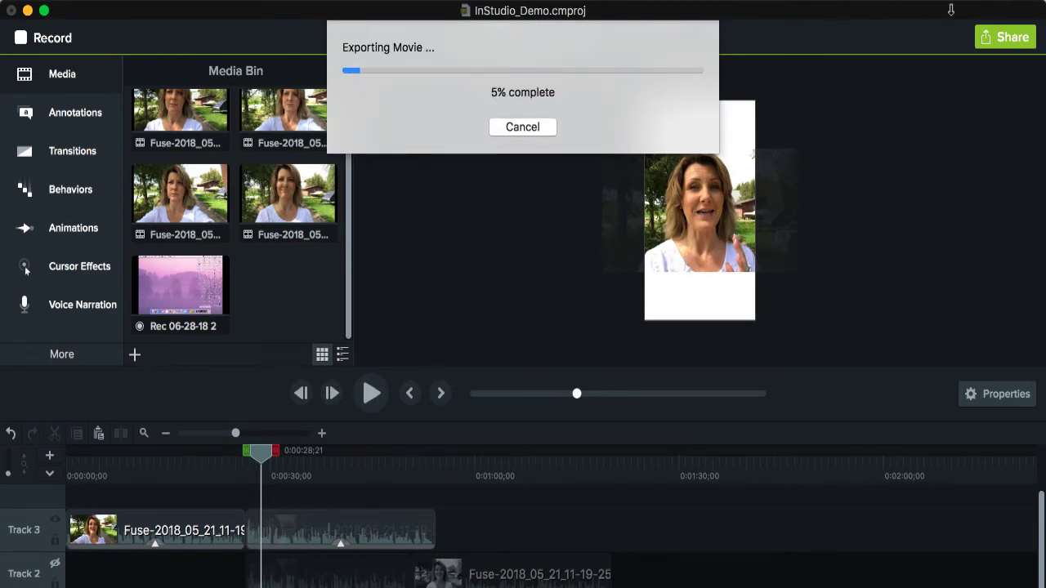
{"action": "left_click", "coordinate": [816, 2]}
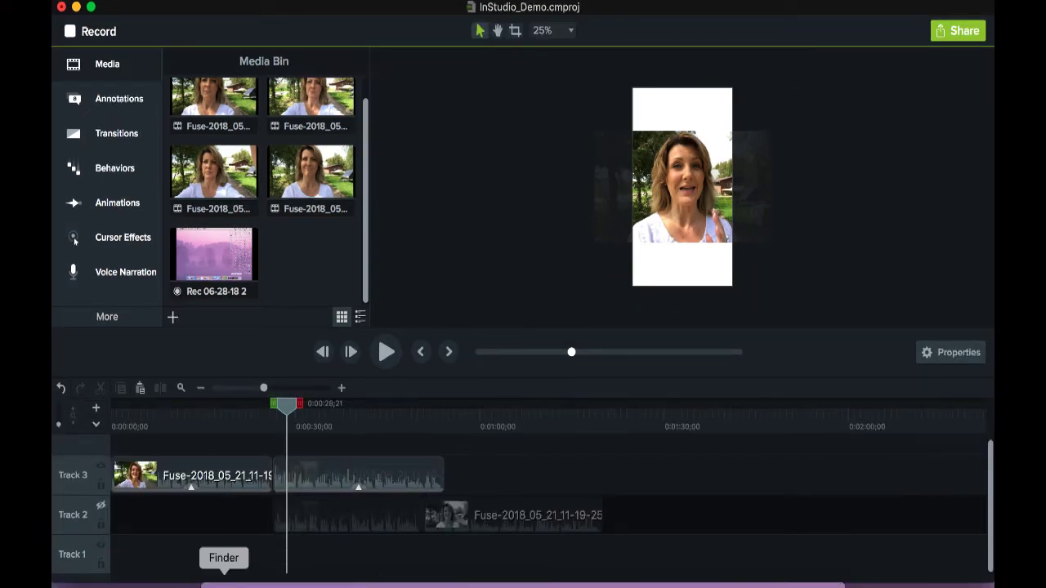
Open InStudio_Demo.mp4 from Finder and play it with the volume lowered, then pause it.
{"action": "left_click", "coordinate": [224, 583]}
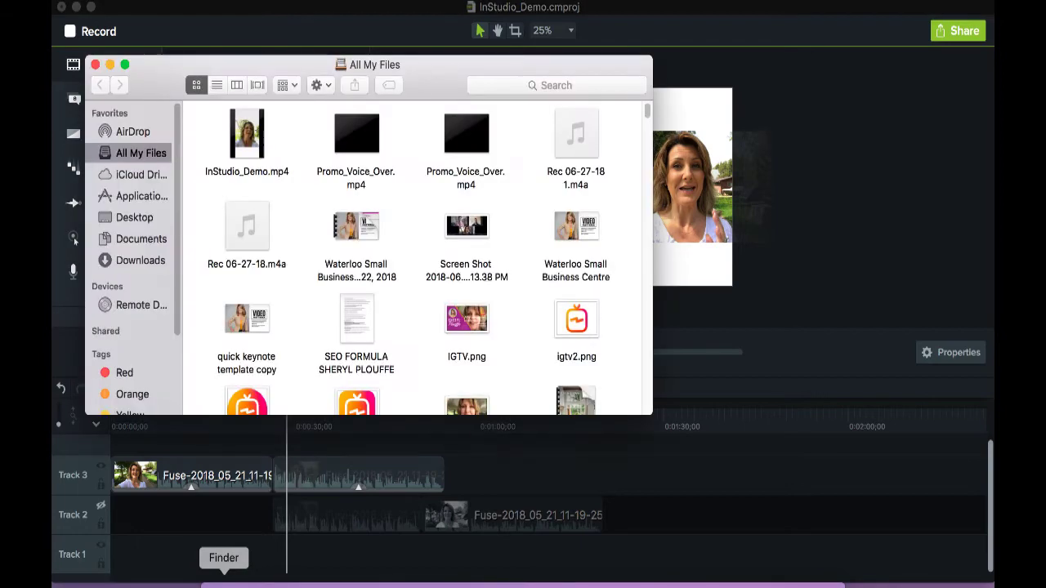
{"action": "double_click", "coordinate": [257, 123]}
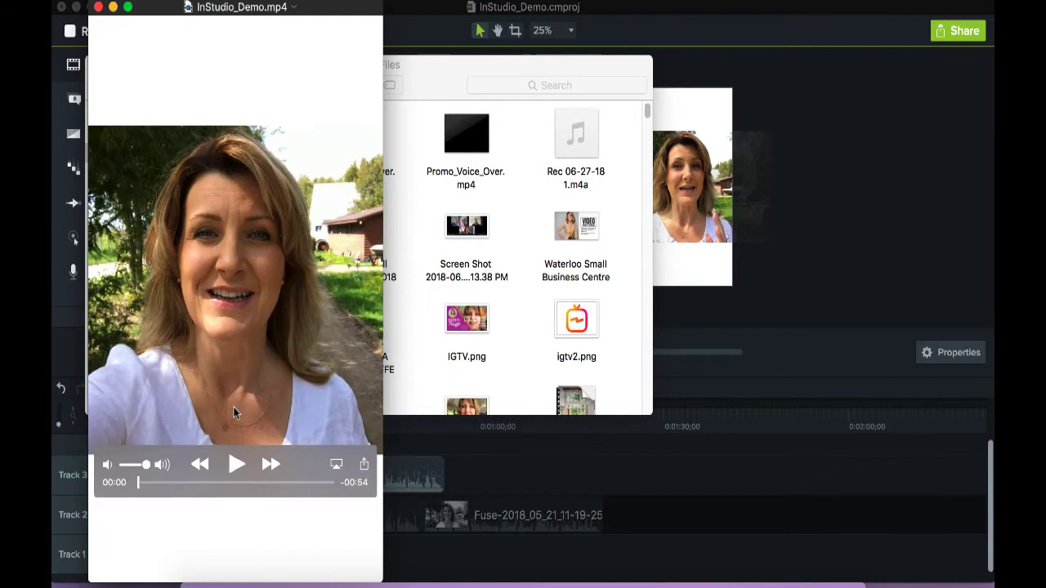
{"action": "left_click", "coordinate": [235, 466]}
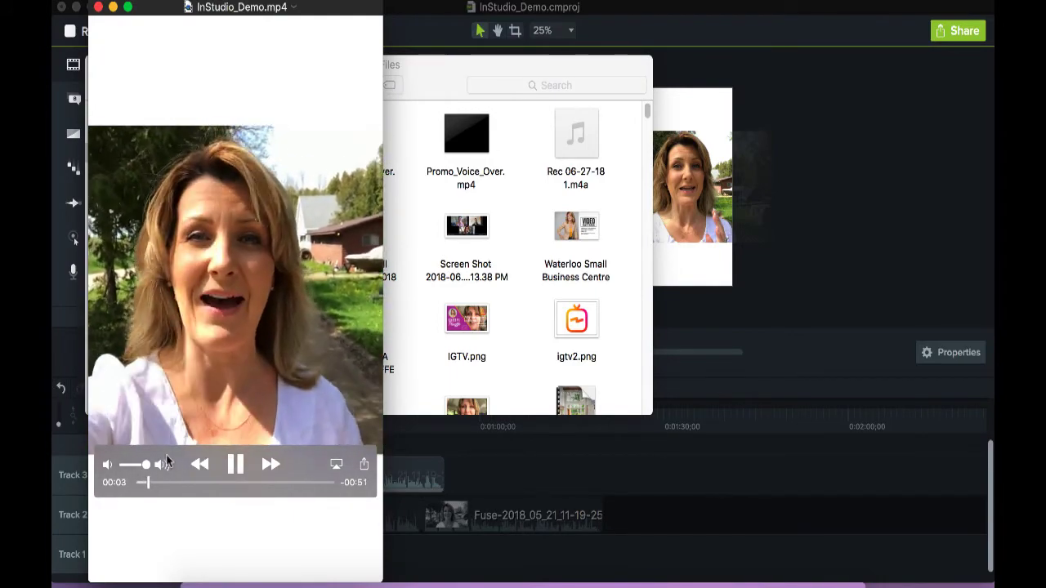
{"action": "left_click_drag", "start_coordinate": [146, 466], "coordinate": [123, 464]}
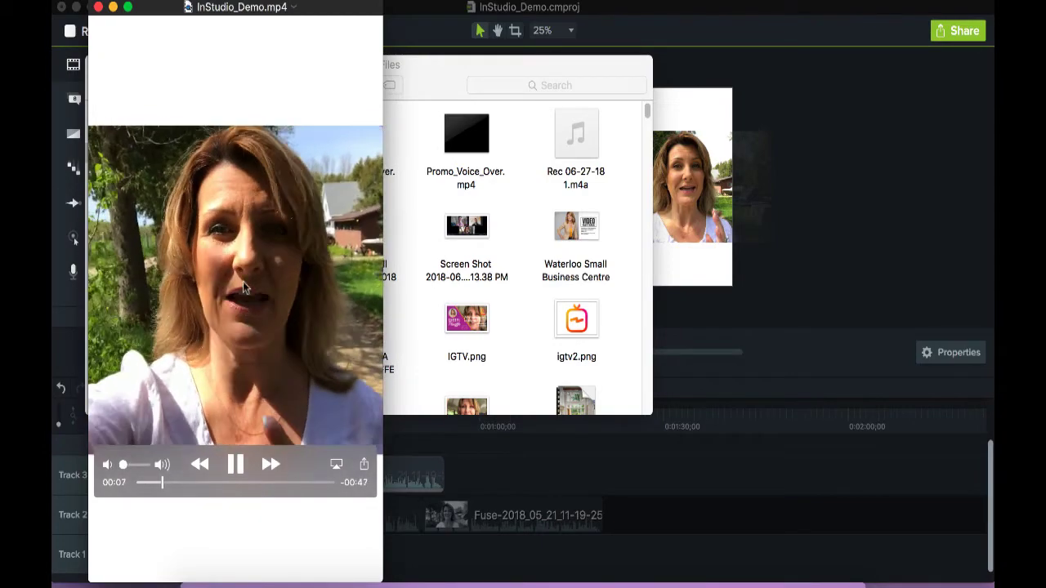
{"action": "left_click", "coordinate": [234, 466]}
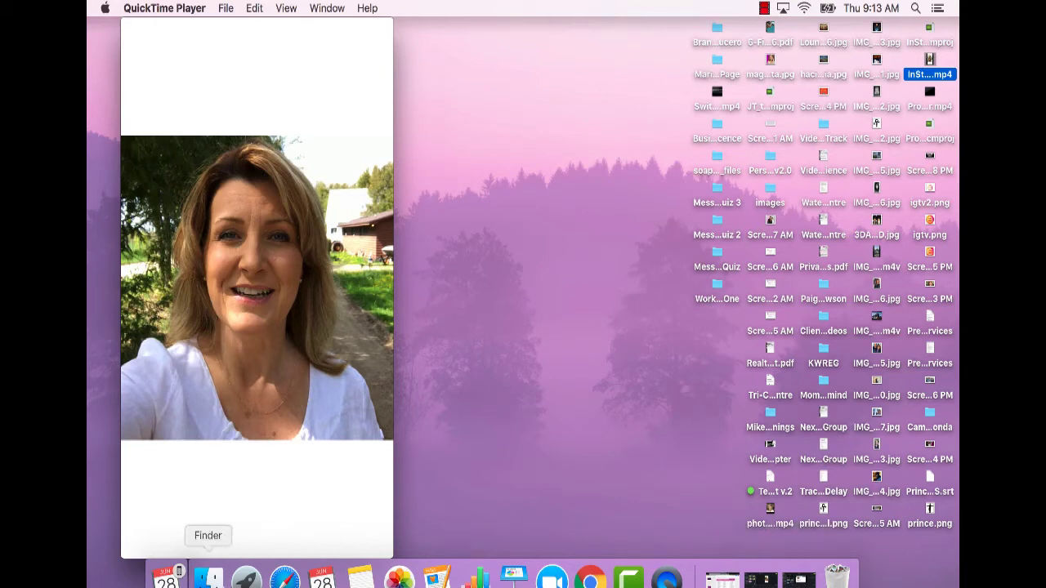
Use Get Info on InStudio_Demo.mp4 in All My Files to confirm it is a 141.1 MB MPEG-4 movie.
{"action": "left_click", "coordinate": [209, 579]}
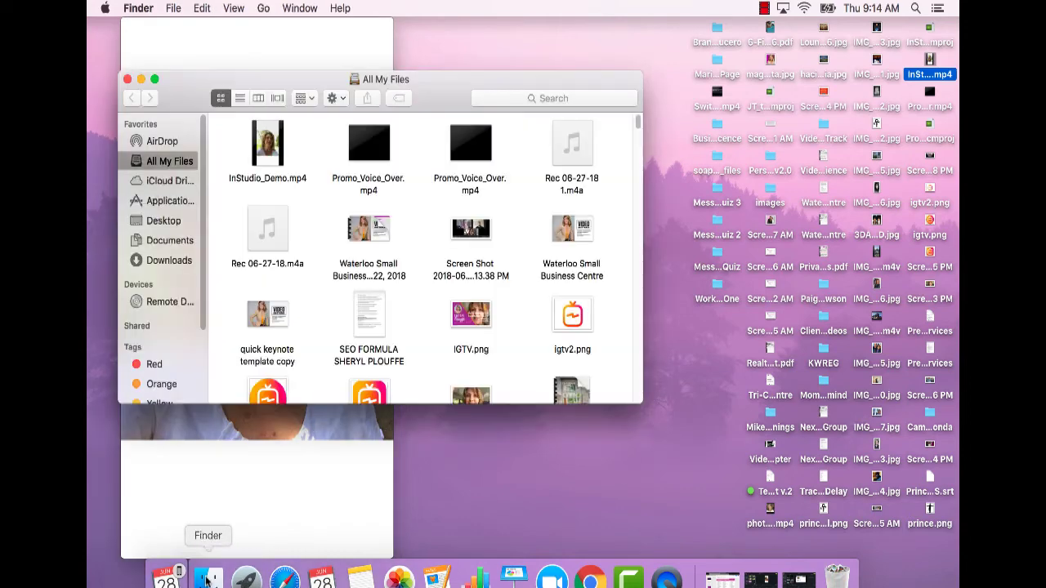
{"action": "right_click", "coordinate": [273, 154]}
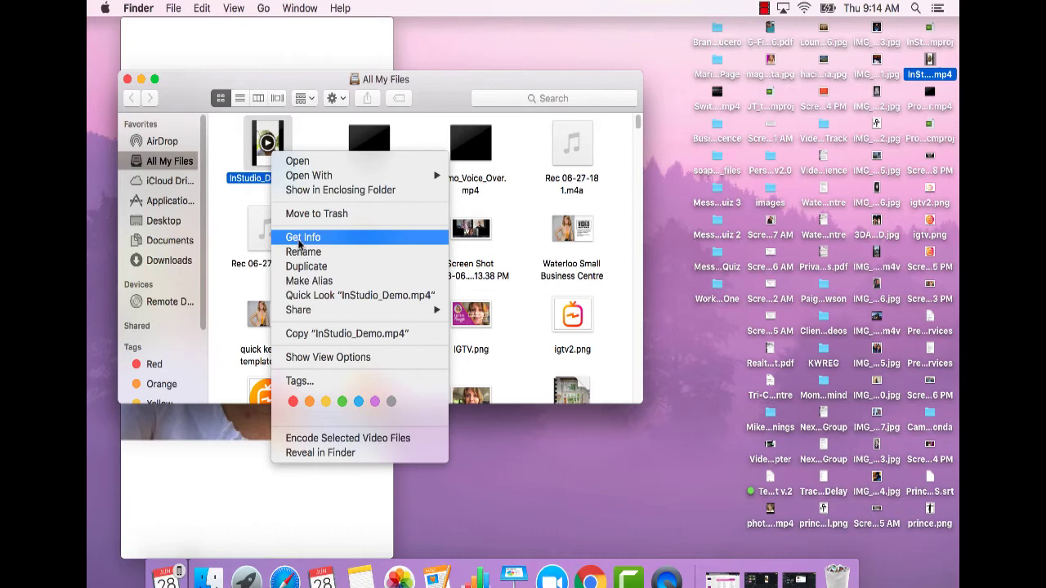
{"action": "left_click", "coordinate": [301, 238]}
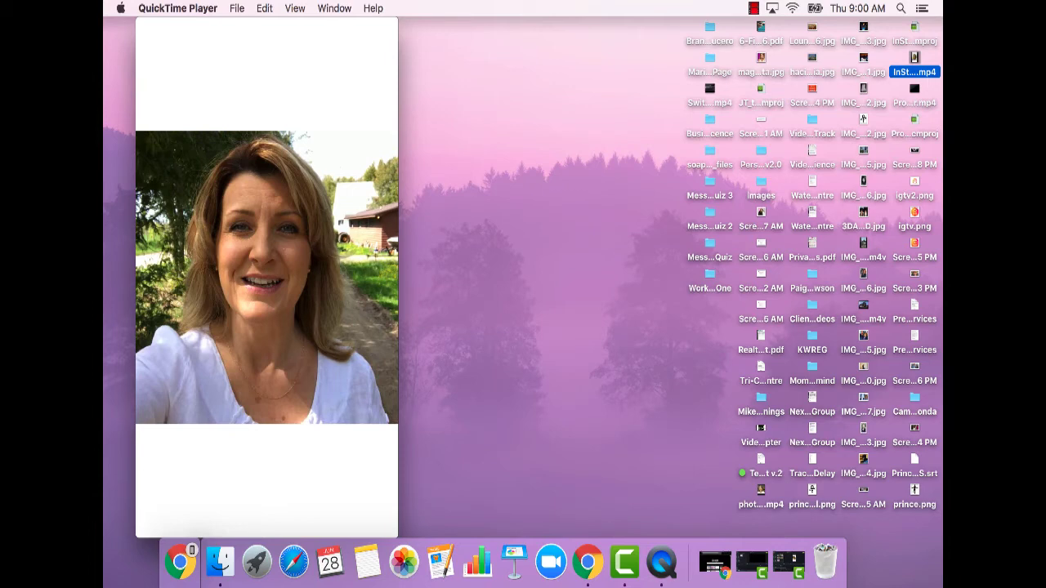
In Chrome, enter the Instagram profile URL in the address bar, correcting a typo.
{"action": "left_click", "coordinate": [588, 563]}
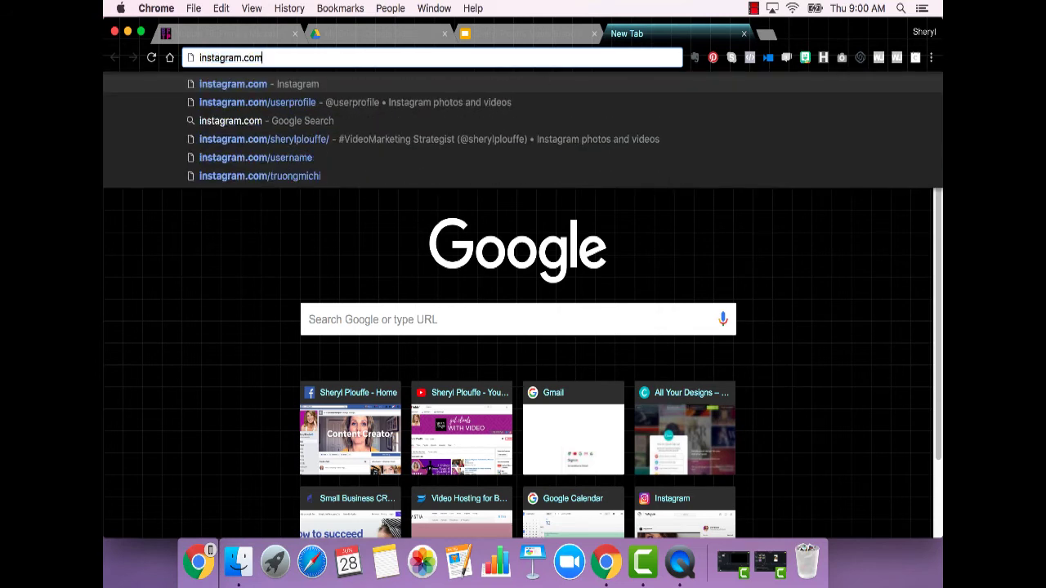
{"action": "type", "text": "/userpfo"}
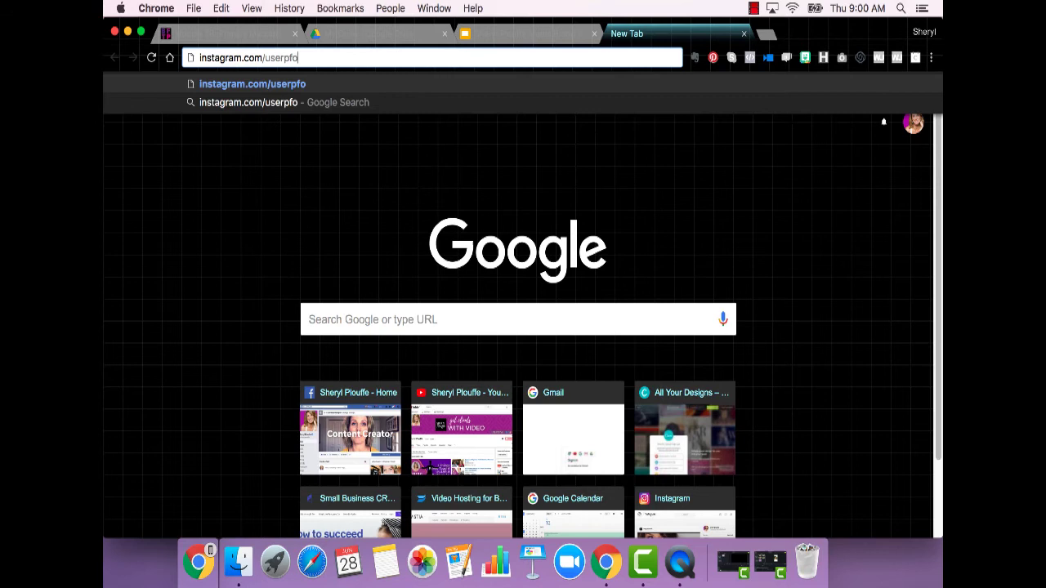
{"action": "key", "text": "BackSpace"}
{"action": "key", "text": "BackSpace"}
{"action": "type", "text": "rofile/"}
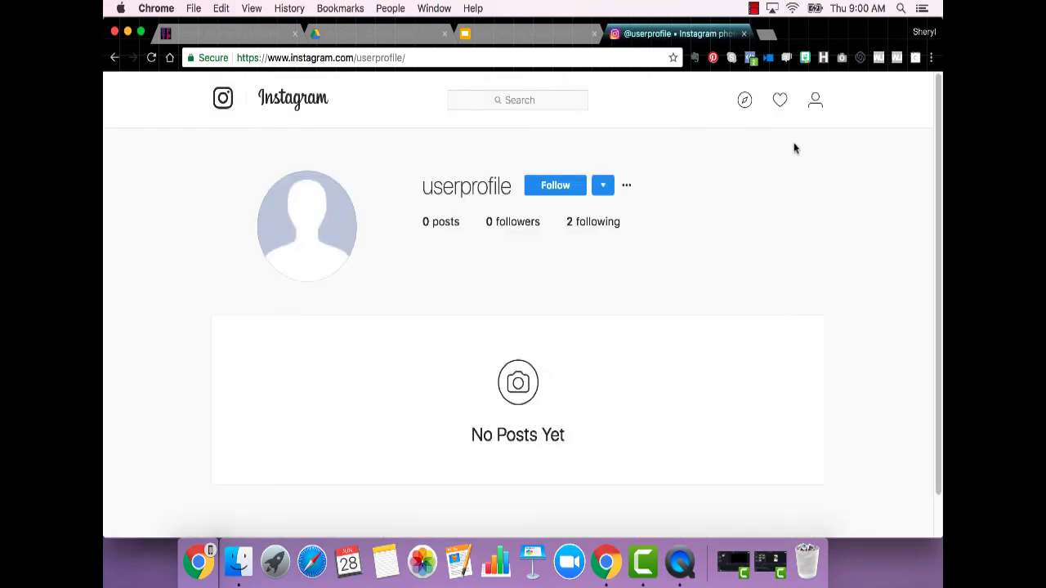
Go to your own profile, open its IGTV tab, and click Upload.
{"action": "left_click", "coordinate": [815, 101]}
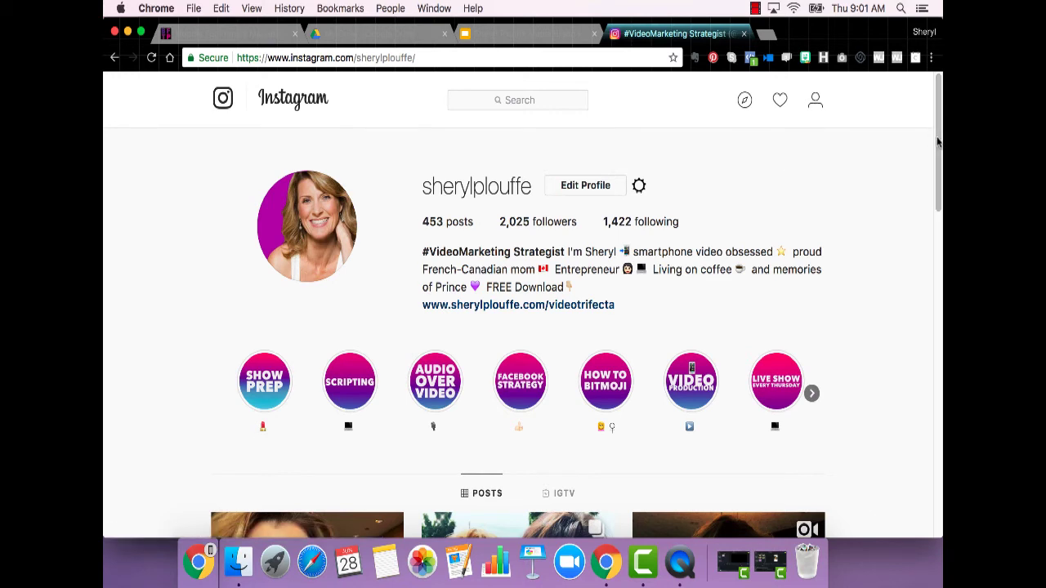
{"action": "scroll", "coordinate": [939, 143], "scroll_direction": "down", "scroll_amount": 5}
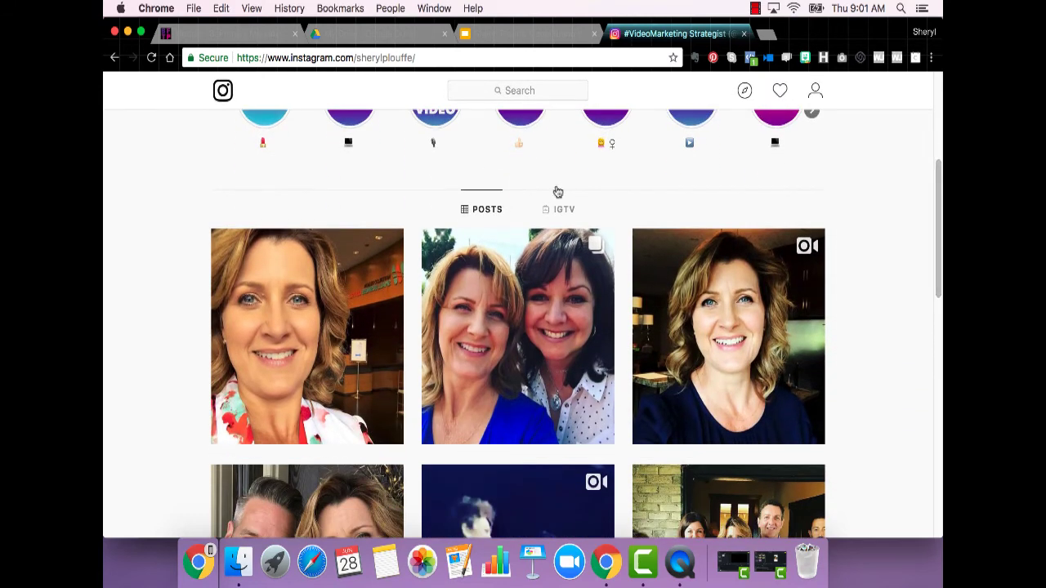
{"action": "left_click", "coordinate": [561, 212]}
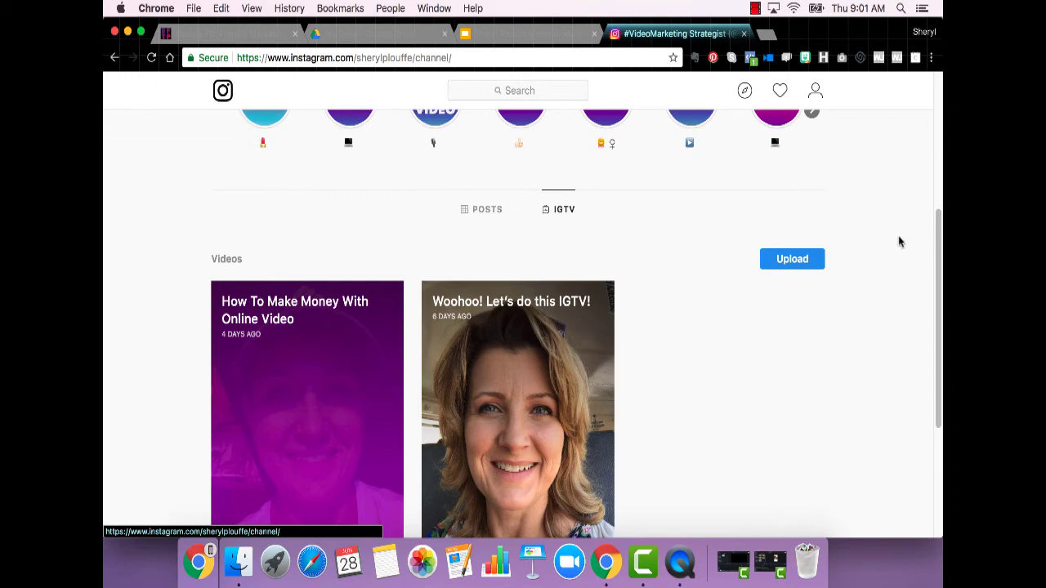
{"action": "left_click", "coordinate": [792, 259]}
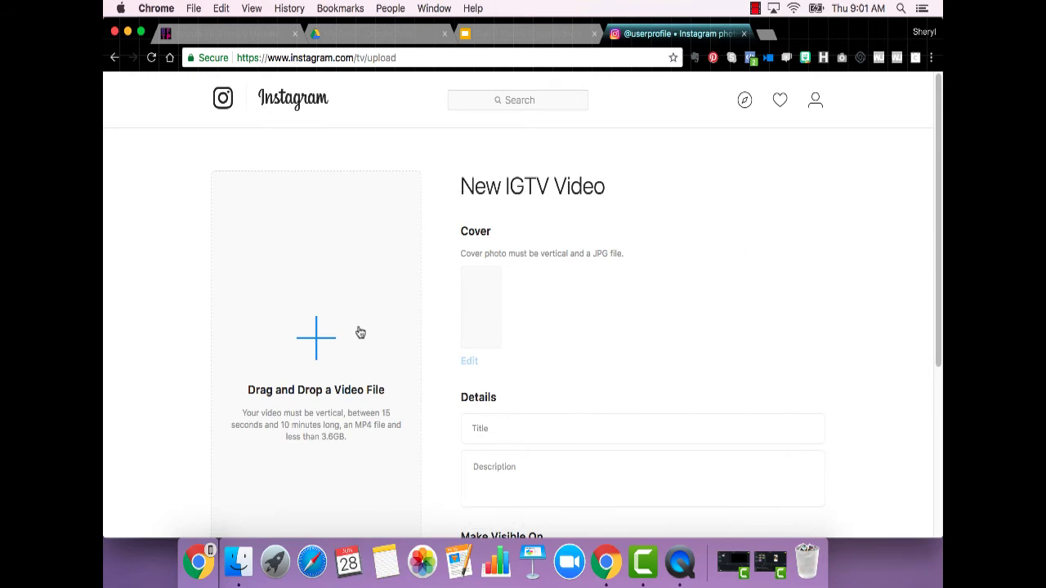
Select InStudio_Demo.mp4 as the IGTV video, keep the default cover, and select the Title field.
{"action": "left_click", "coordinate": [315, 337]}
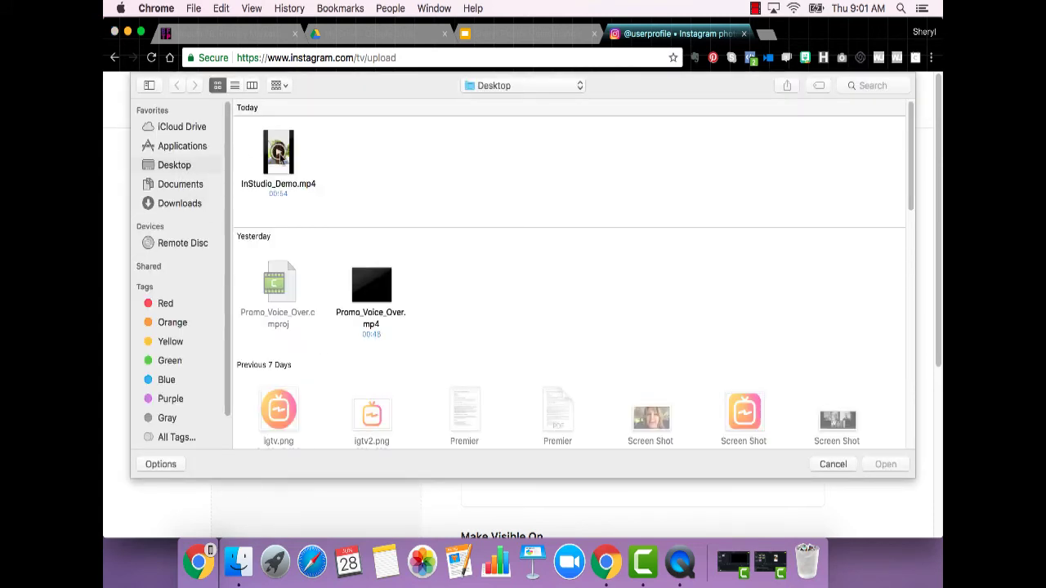
{"action": "mouse_move", "coordinate": [278, 152]}
{"action": "left_click", "coordinate": [287, 172]}
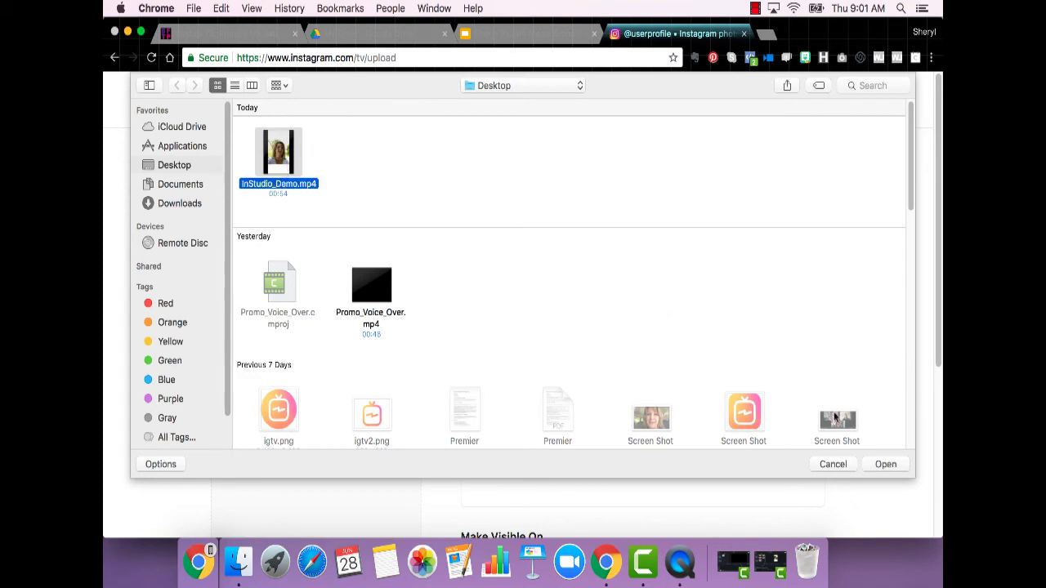
{"action": "left_click", "coordinate": [884, 466]}
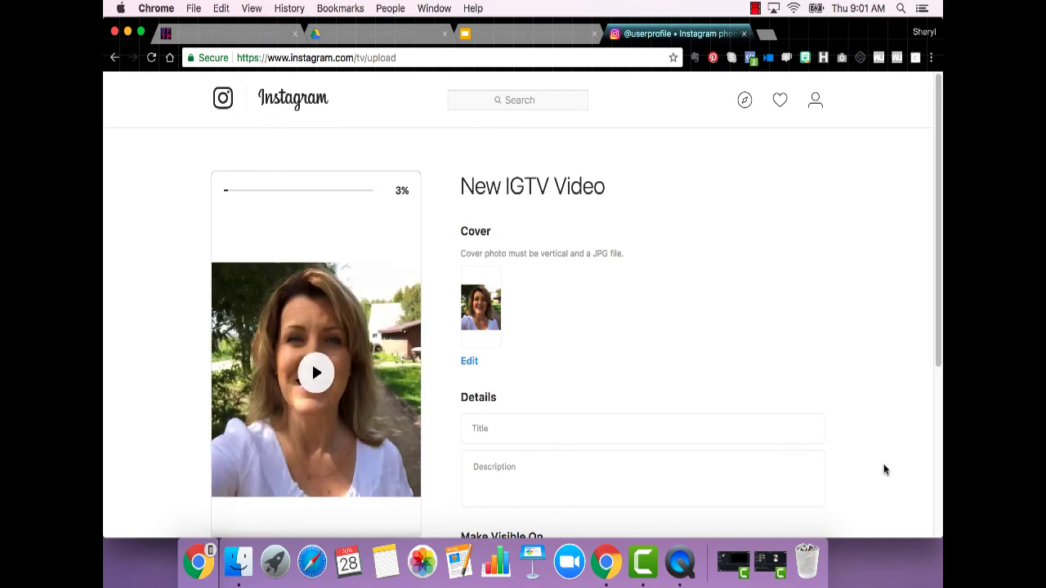
{"action": "left_click", "coordinate": [470, 362]}
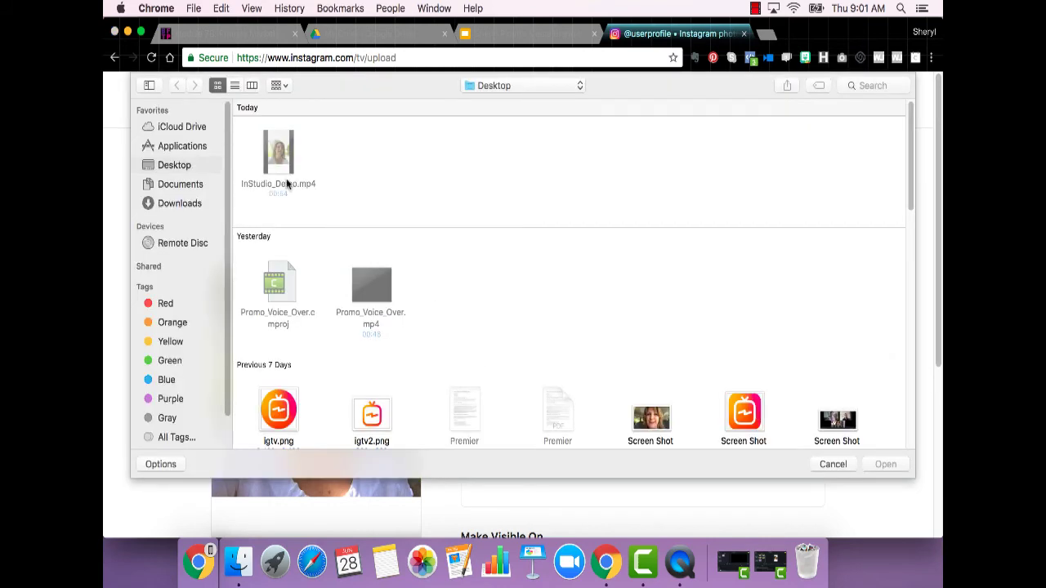
{"action": "left_click", "coordinate": [832, 463]}
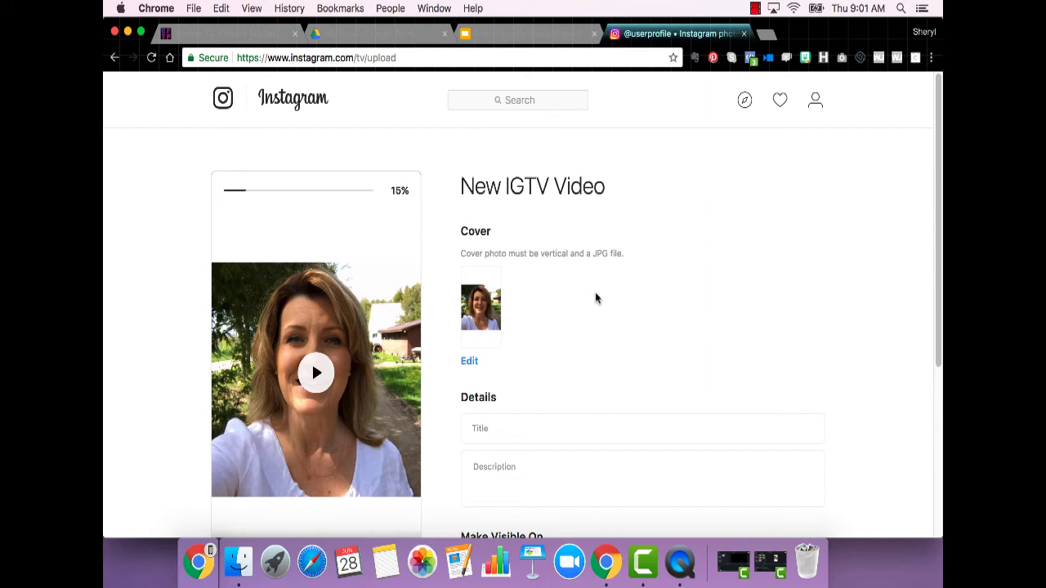
{"action": "left_click", "coordinate": [517, 434]}
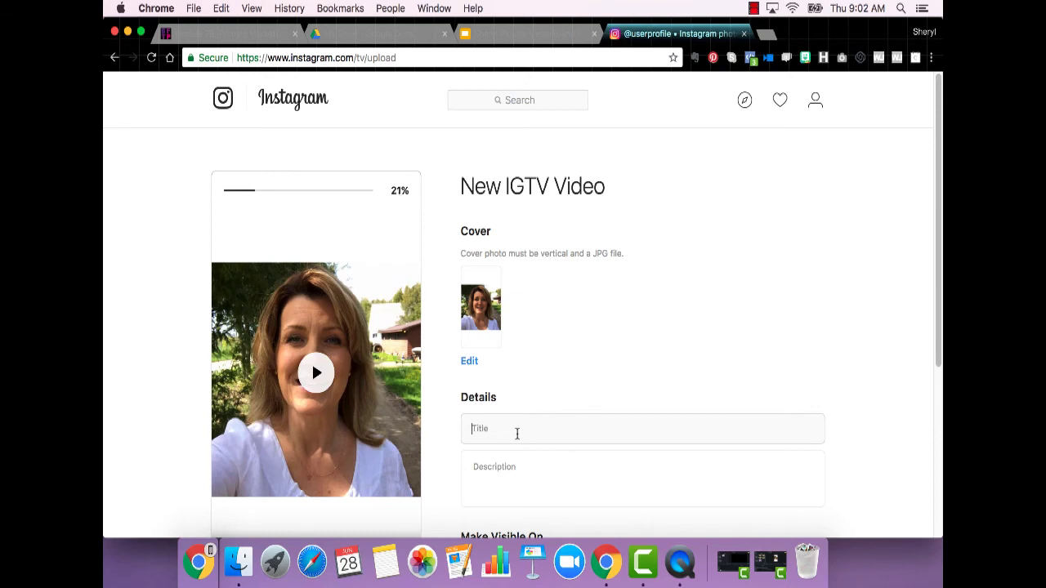
Under Make Visible On, connect the Video Creator Facebook Page.
{"action": "left_click_drag", "start_coordinate": [939, 238], "coordinate": [934, 367]}
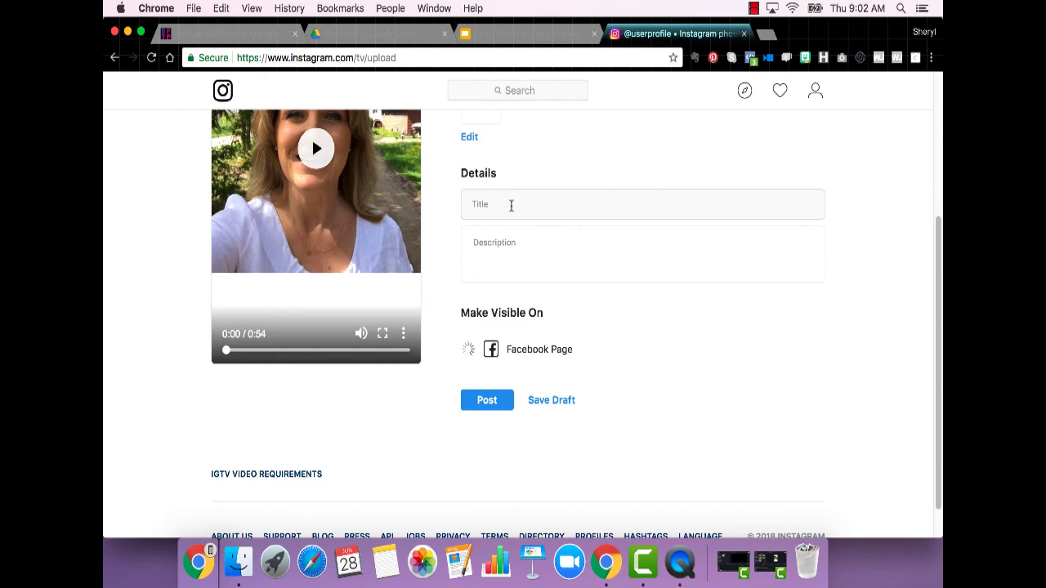
{"action": "left_click", "coordinate": [511, 254]}
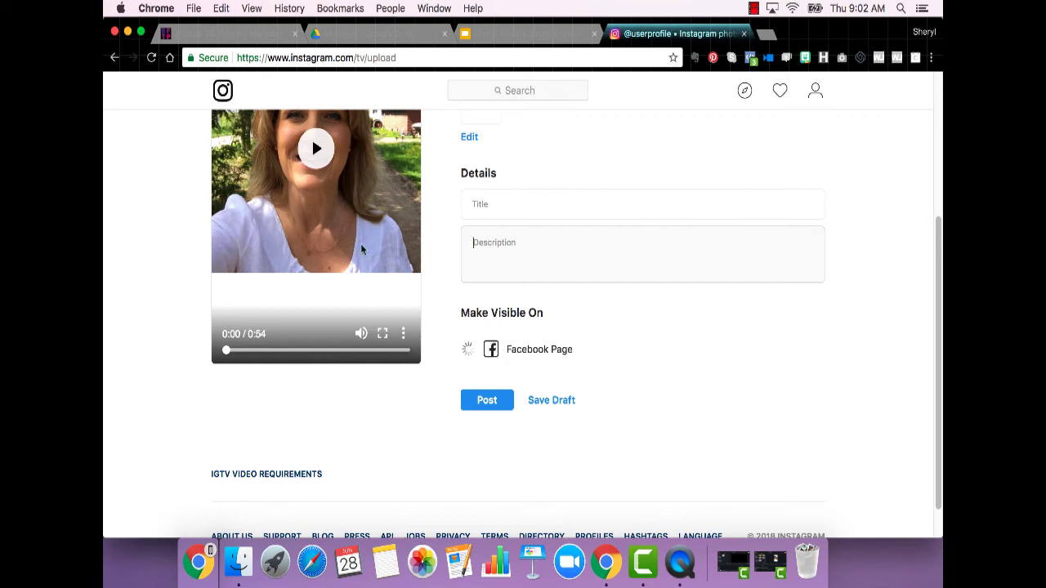
{"action": "left_click", "coordinate": [493, 350]}
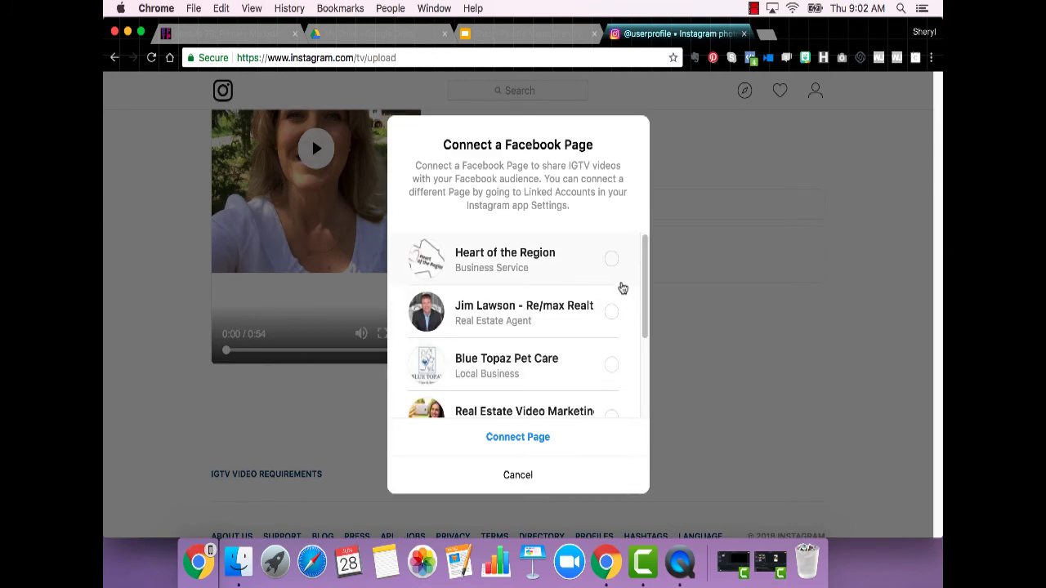
{"action": "left_click_drag", "start_coordinate": [645, 290], "coordinate": [644, 413]}
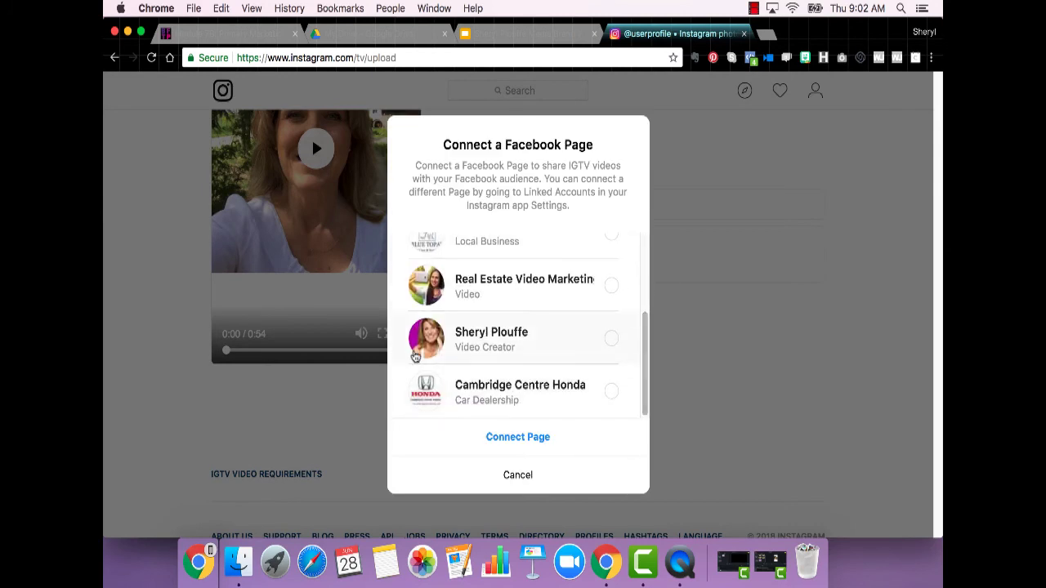
{"action": "left_click", "coordinate": [611, 339]}
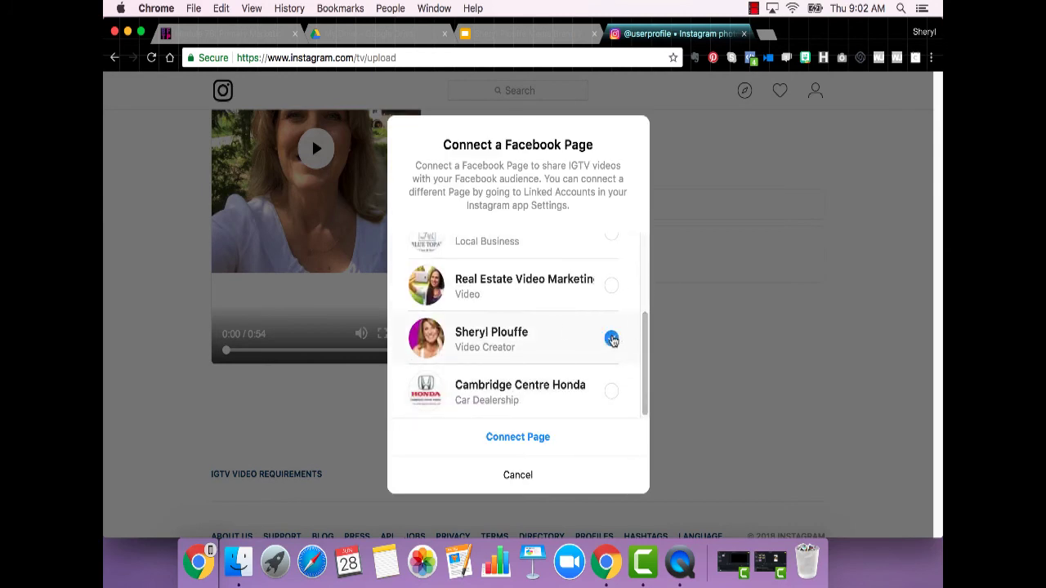
{"action": "left_click", "coordinate": [527, 439]}
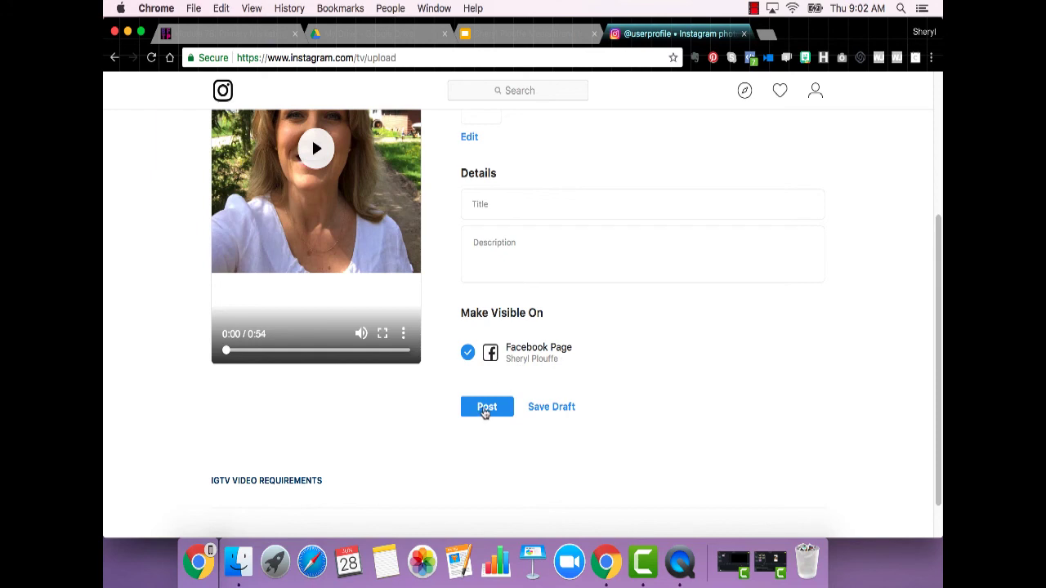
{"action": "left_click_drag", "start_coordinate": [940, 416], "coordinate": [940, 459]}
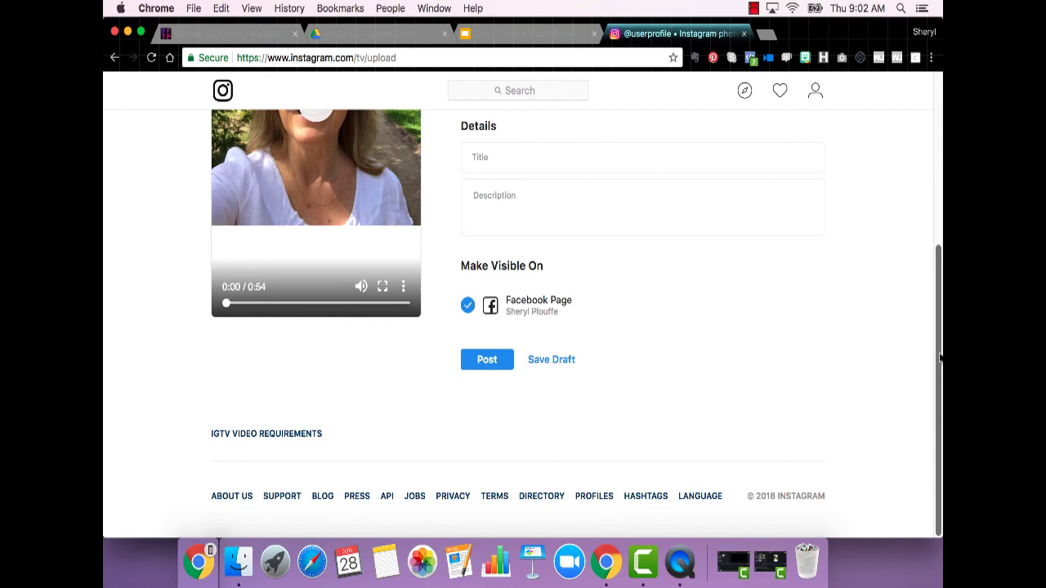
{"action": "left_click_drag", "start_coordinate": [940, 357], "coordinate": [940, 236]}
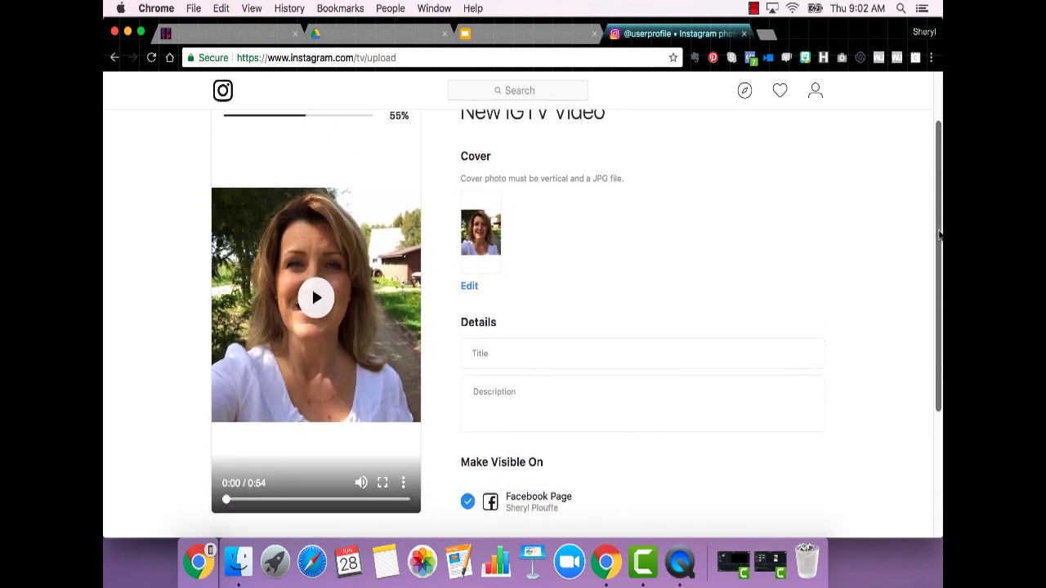